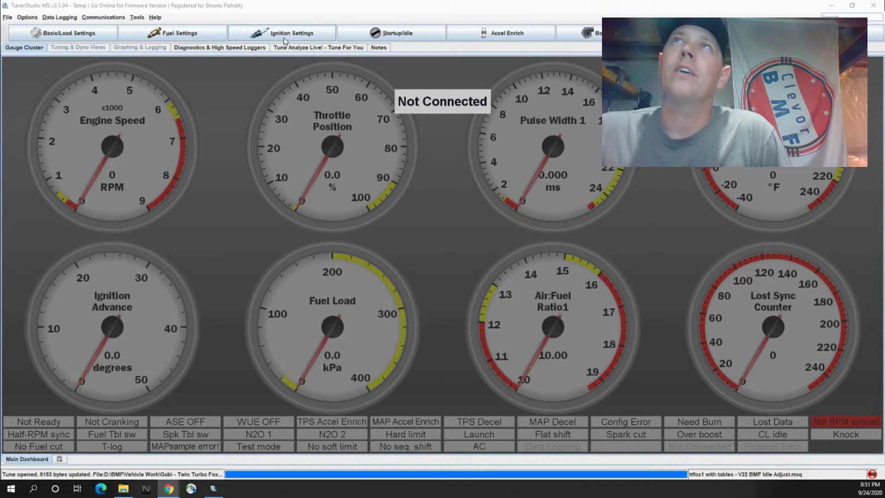
Open the Idle Control dialog from the Startup/Idle menu, showing the PWM closed-loop idle valve
left_click(398, 32)
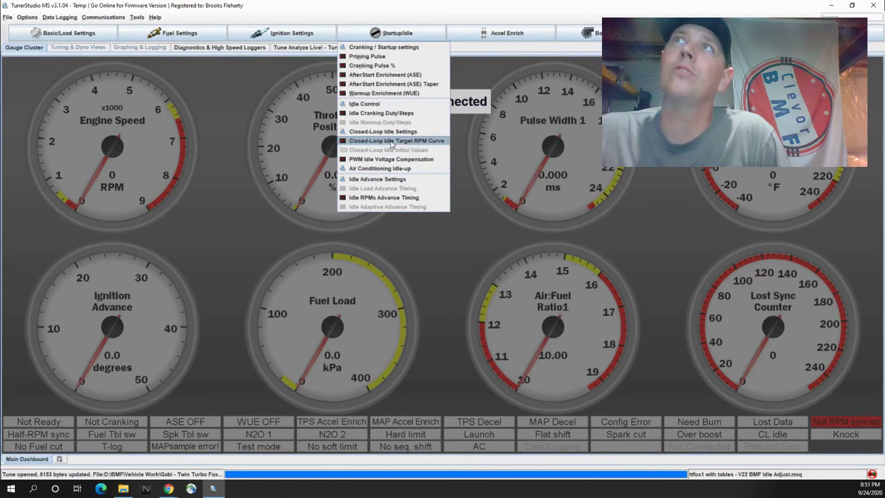
left_click(369, 103)
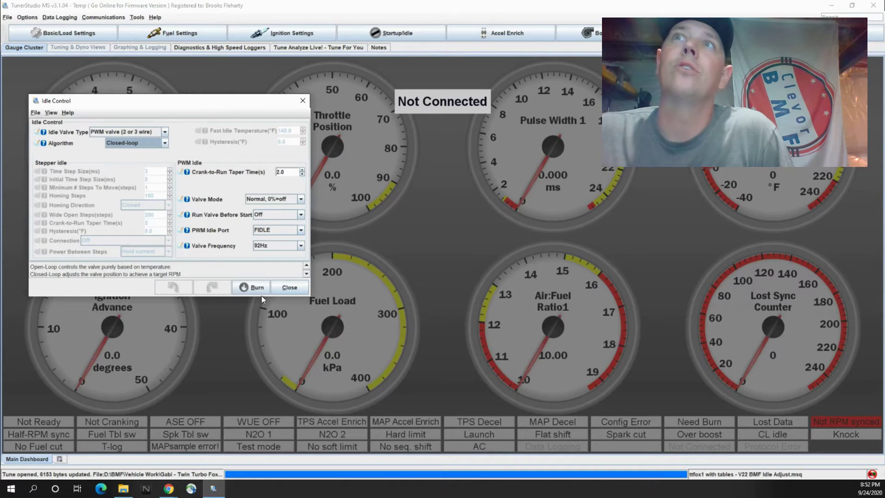
Close and reopen Idle Control, confirming the idle algorithm stays Closed-loop
left_click(285, 288)
left_click(368, 34)
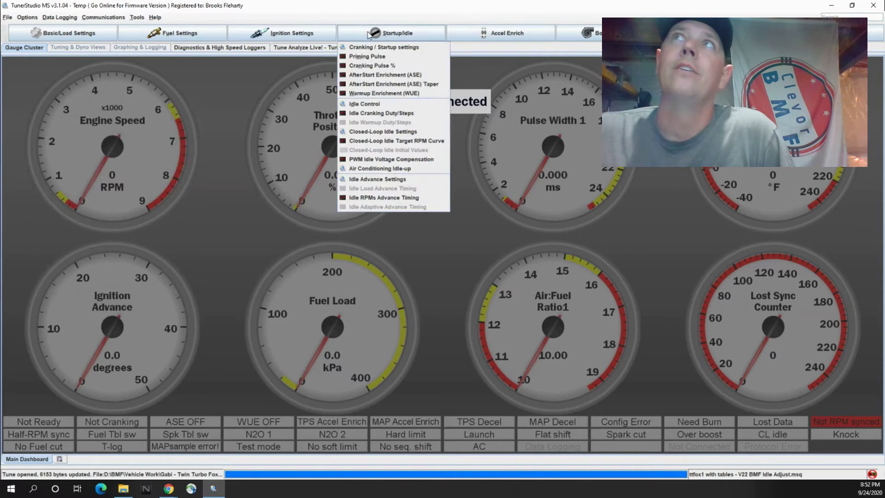
left_click(360, 104)
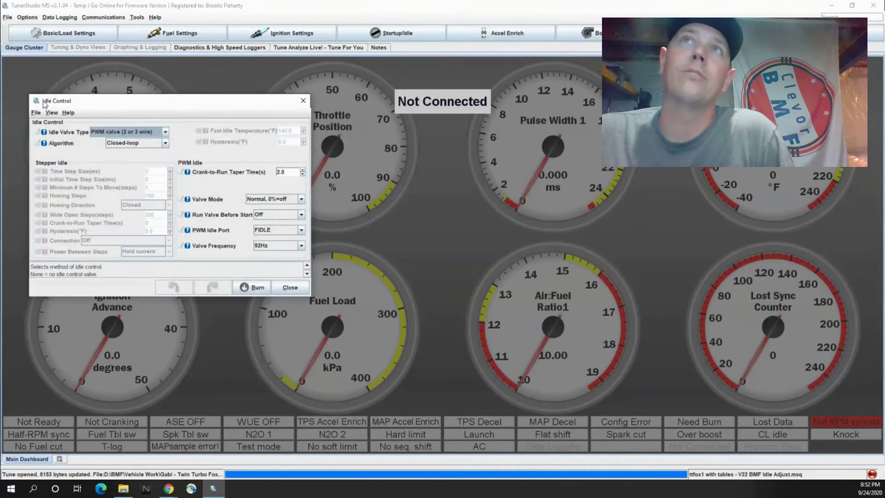
left_click(131, 145)
left_click(131, 146)
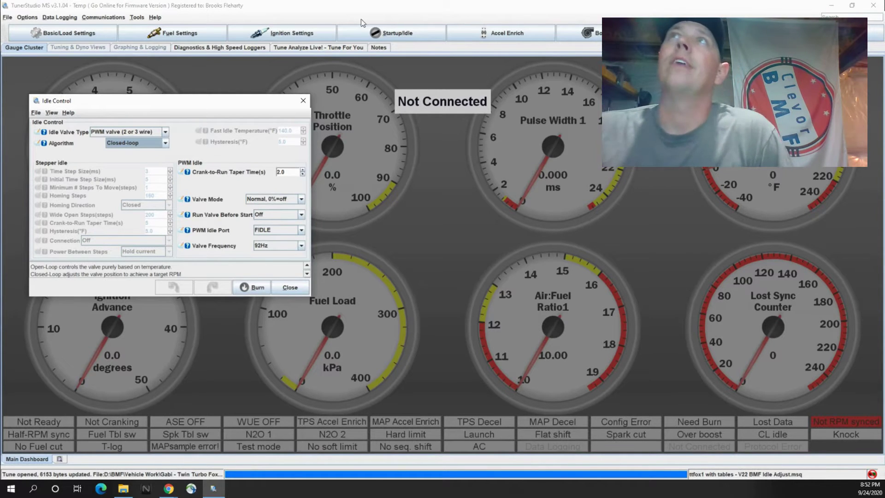
left_click(396, 37)
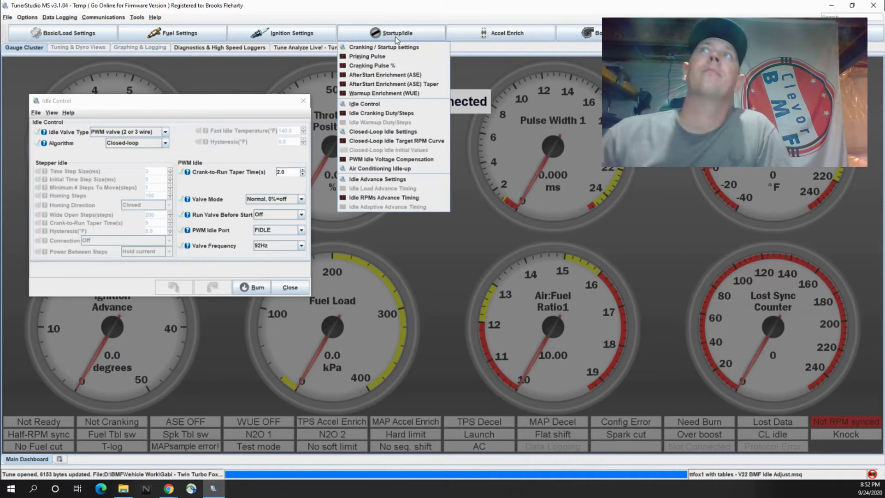
Open Closed-Loop Idle Settings below Idle Control, then open the Closed-Loop Idle Target RPM Curve
left_click(391, 133)
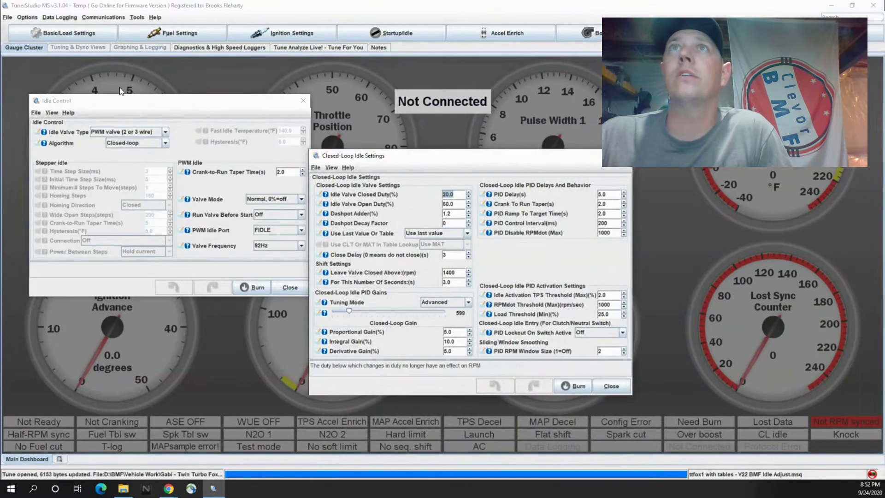
left_click_drag(146, 99, 118, 10)
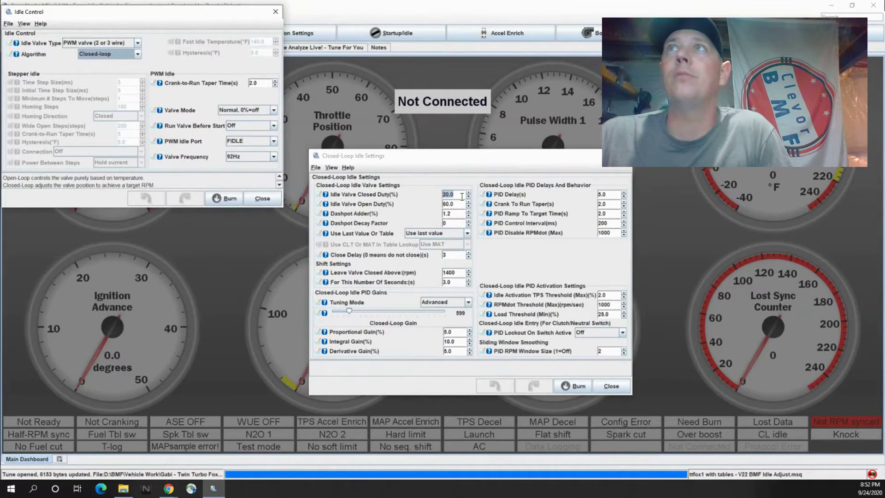
left_click_drag(465, 161, 167, 187)
left_click(399, 36)
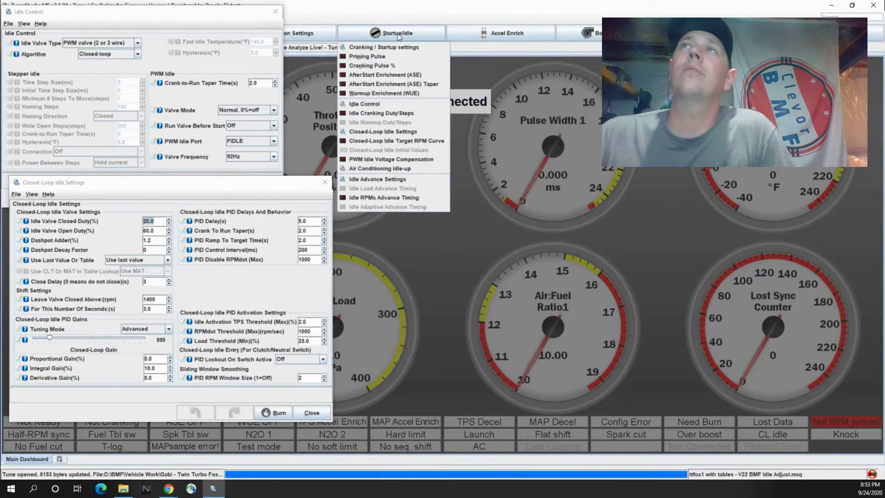
left_click(382, 141)
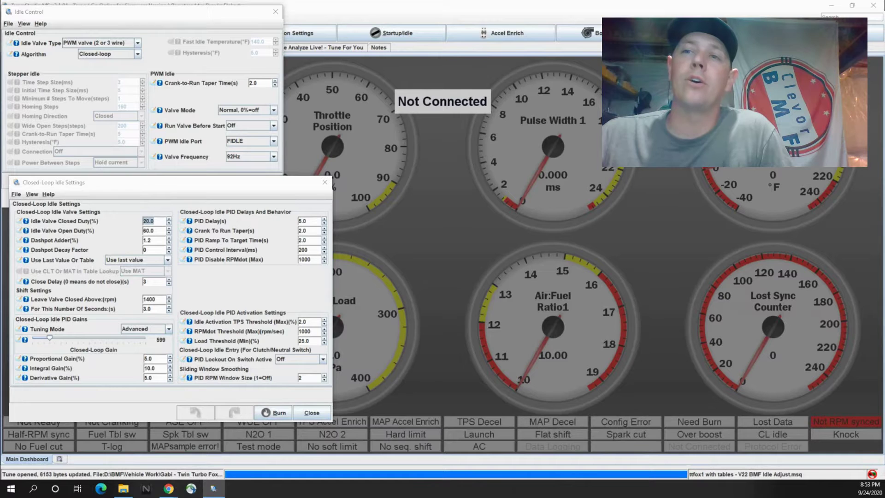
Switch the Target RPMs curve to table view and enlarge it and the closed-loop settings window
left_click_drag(555, 212, 482, 57)
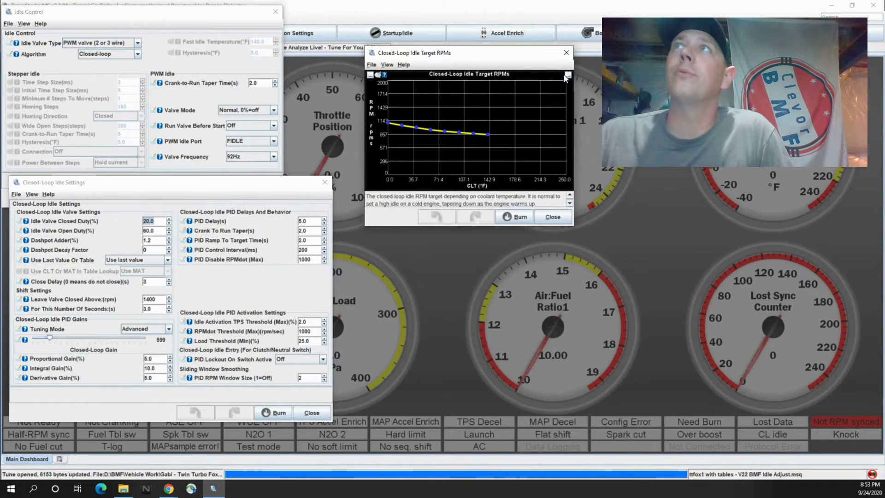
left_click(568, 75)
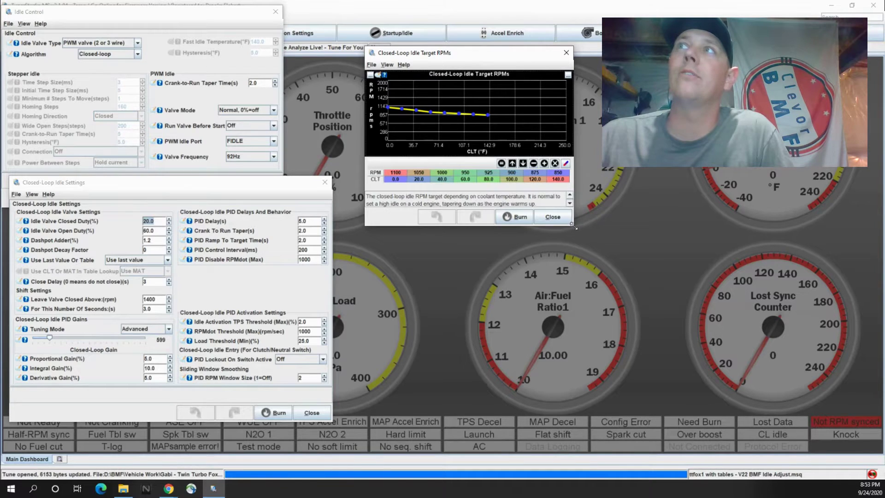
left_click_drag(574, 225, 676, 344)
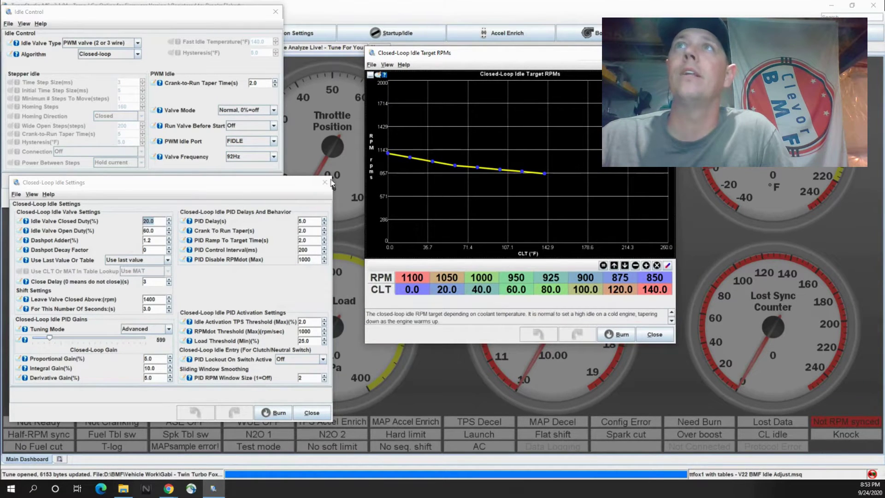
left_click_drag(331, 177, 348, 48)
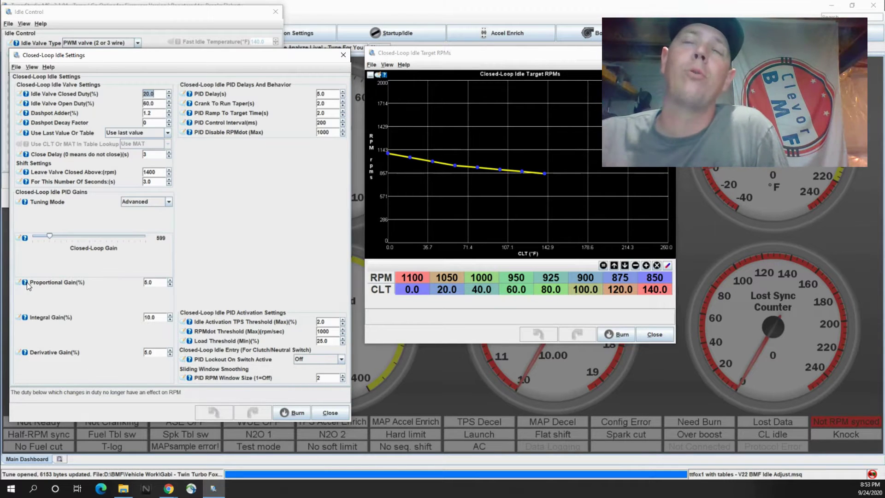
mouse_move(27, 286)
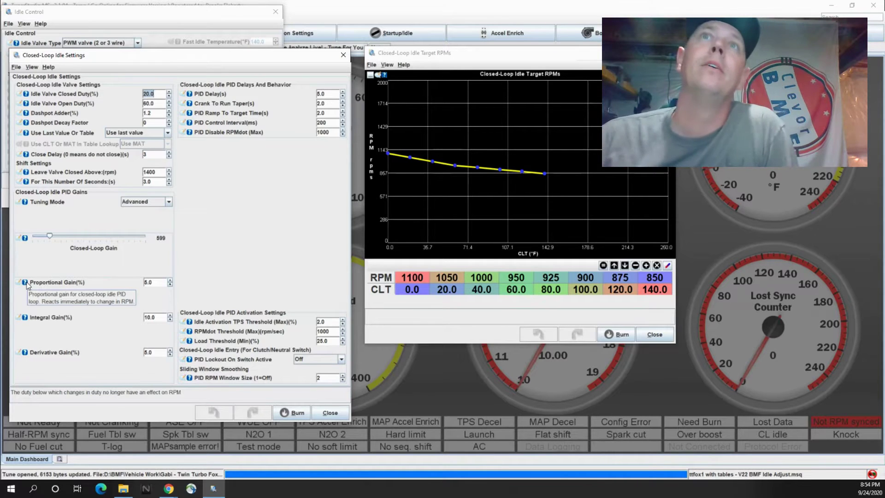
mouse_move(25, 318)
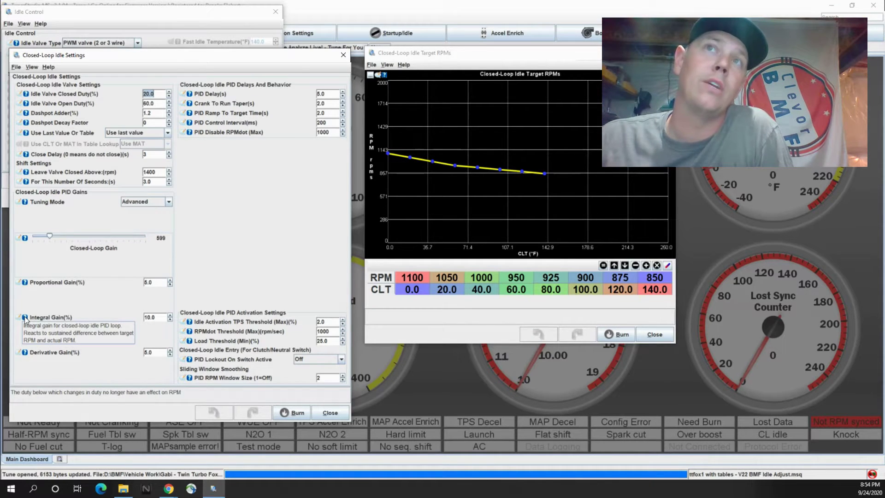
mouse_move(26, 354)
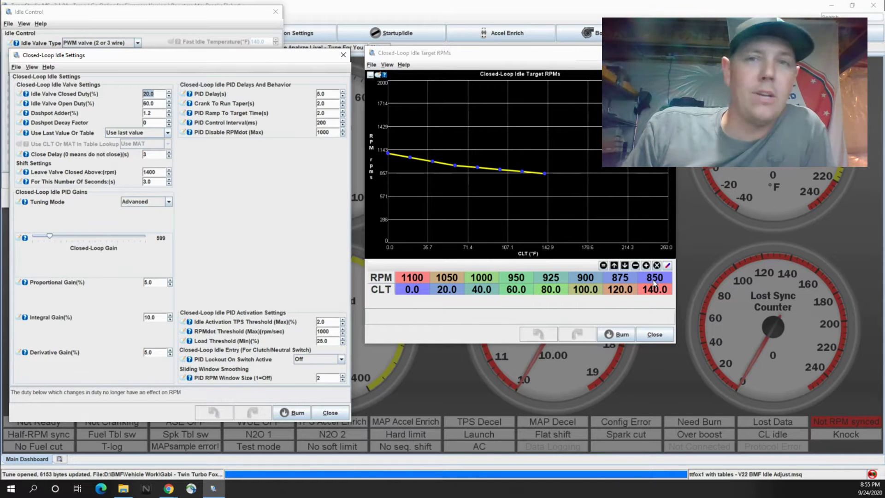
left_click(656, 277)
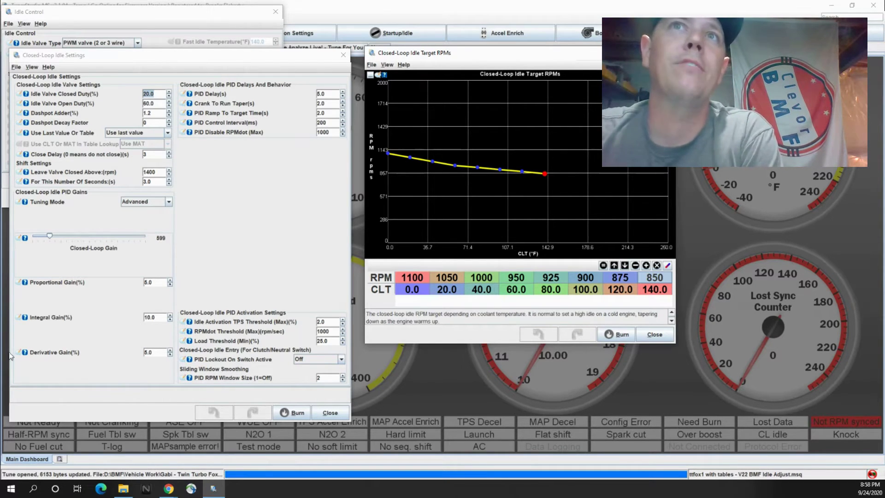
mouse_move(24, 353)
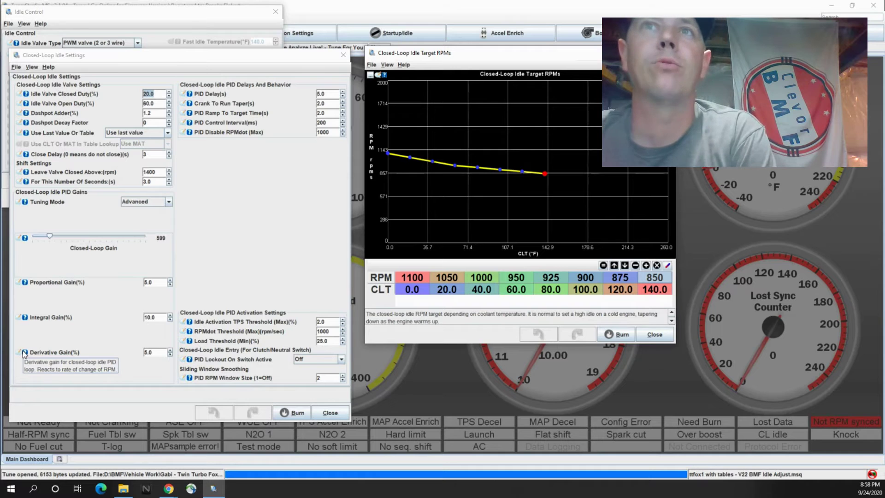
left_click(161, 352)
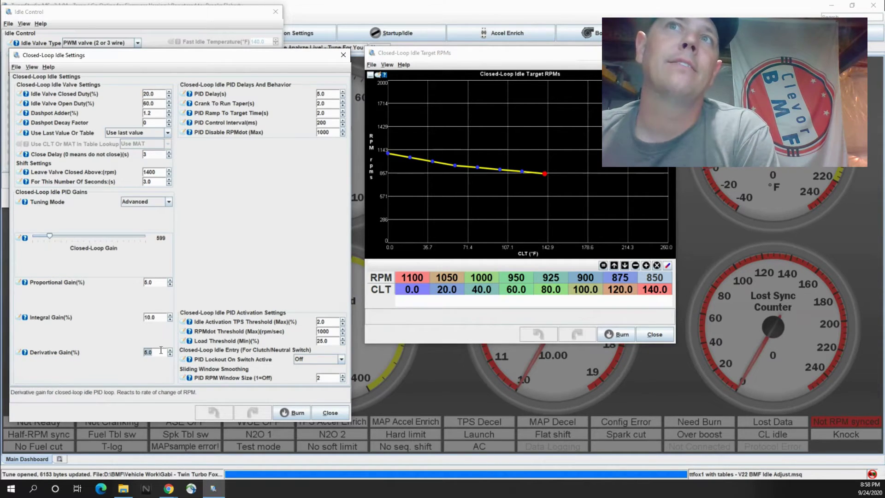
left_click(156, 353)
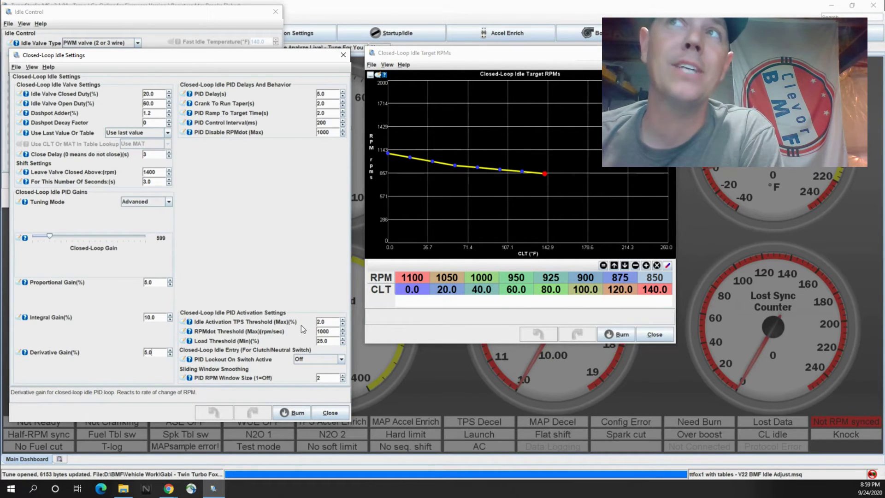
Review the TPS, RPMdot and load idle-activation thresholds, then close the Idle Control window
left_click(334, 322)
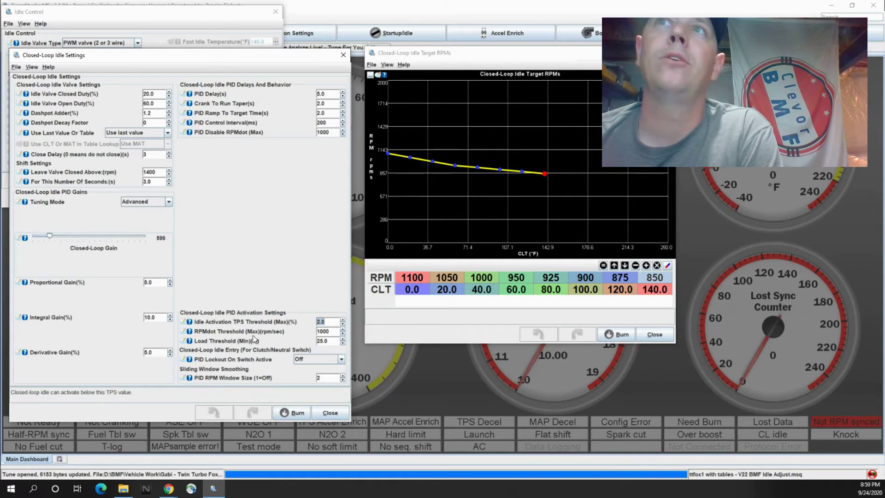
left_click(190, 332)
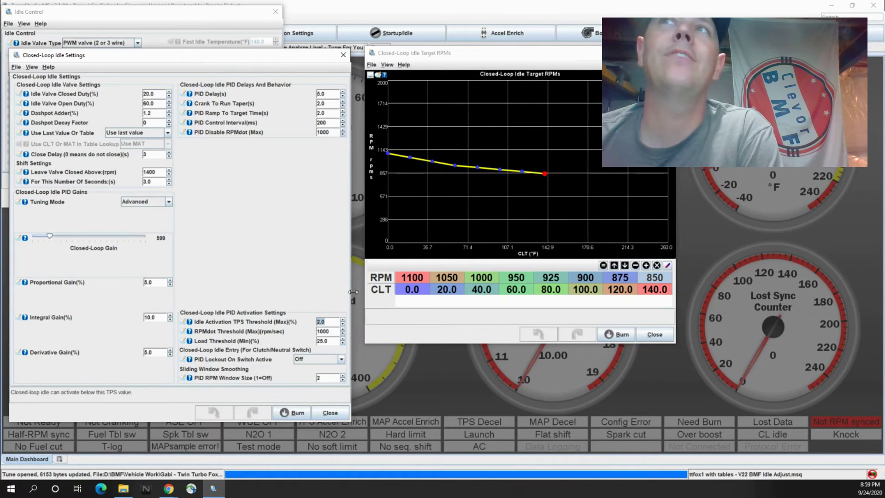
left_click(336, 335)
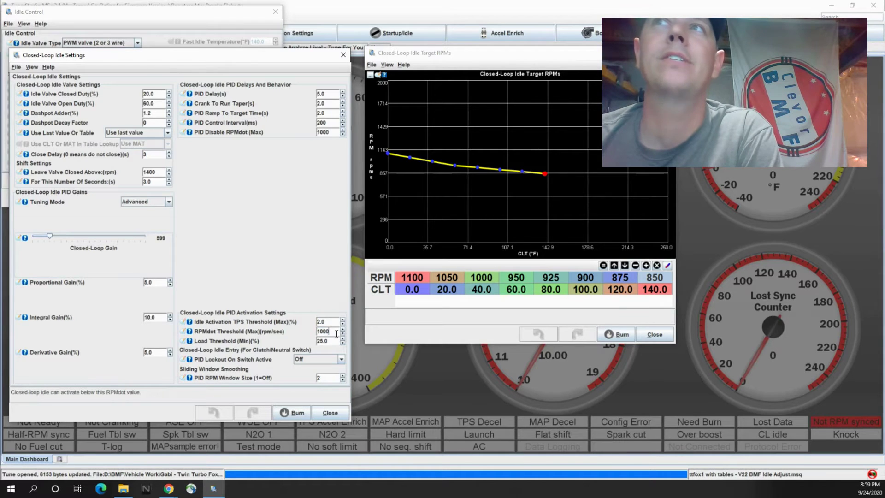
left_click(332, 322)
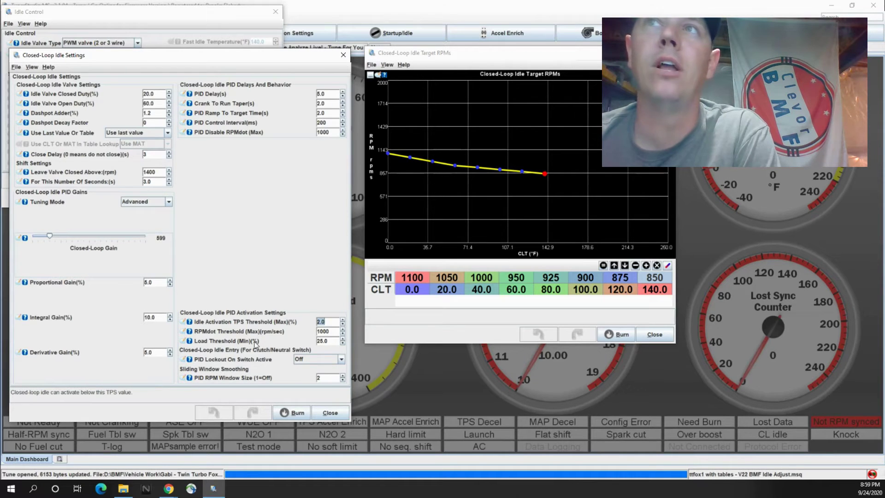
left_click(332, 343)
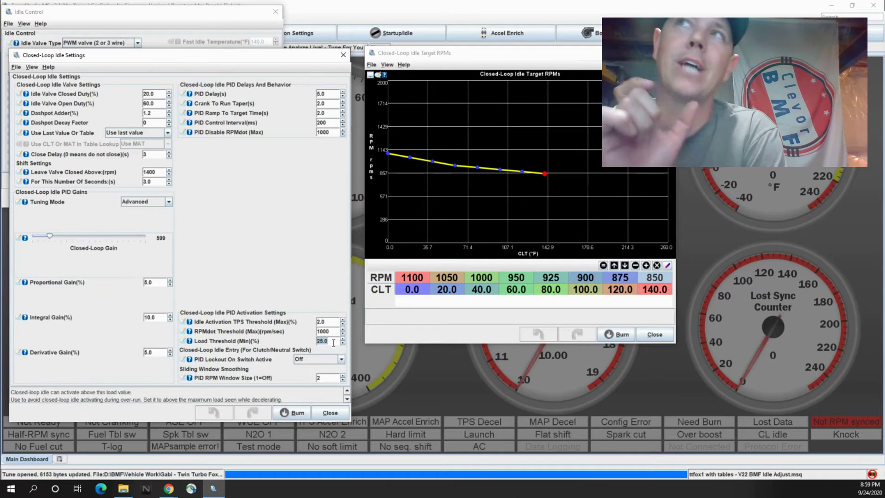
left_click(276, 12)
Open Fuel VE Table 1 at the top of the screen, then refocus Closed-Loop Idle Settings
left_click(196, 37)
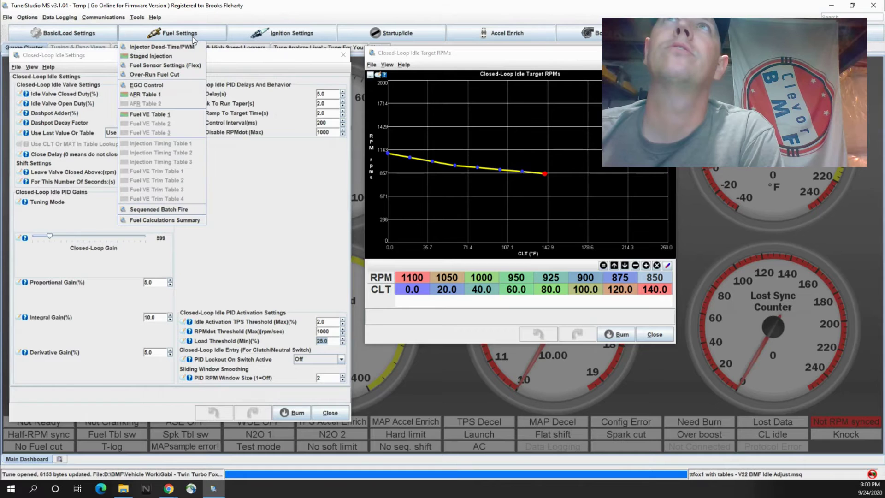
left_click(157, 115)
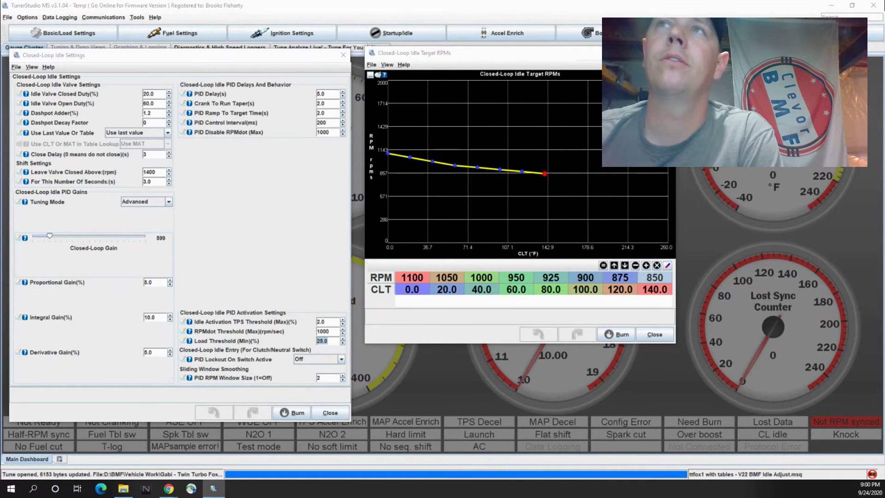
left_click_drag(450, 157, 457, 60)
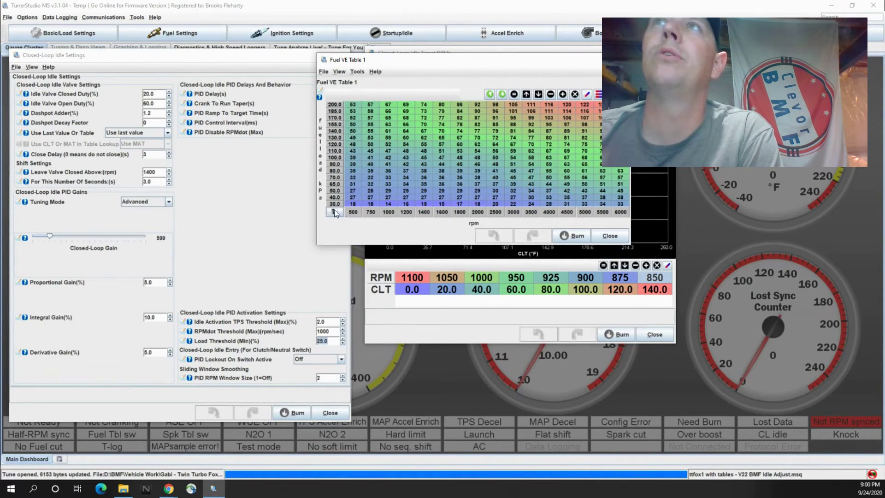
left_click(190, 341)
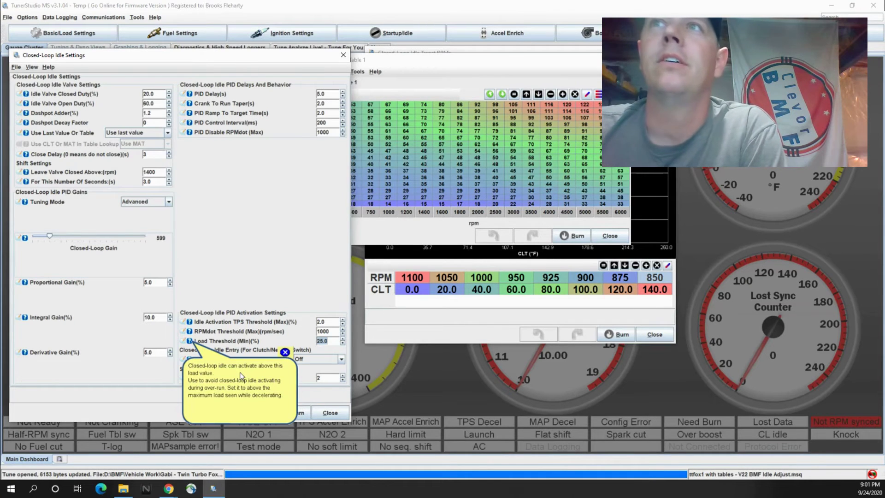
left_click(284, 352)
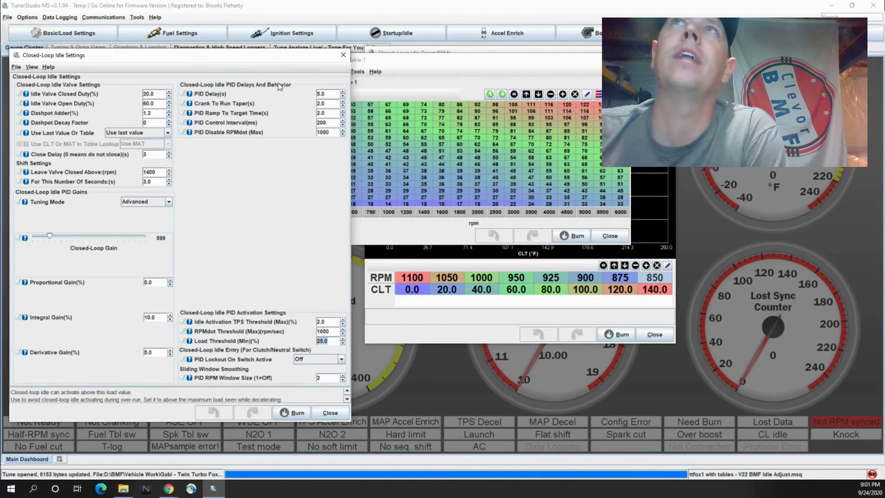
left_click(189, 94)
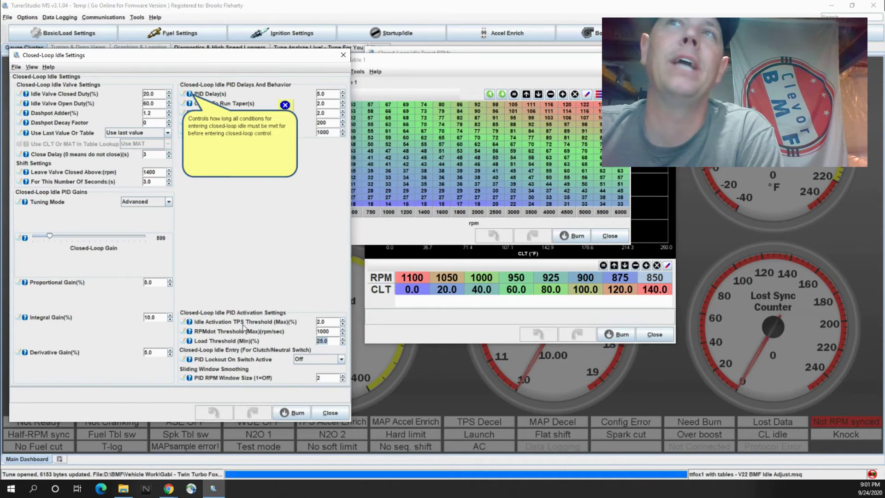
left_click(259, 288)
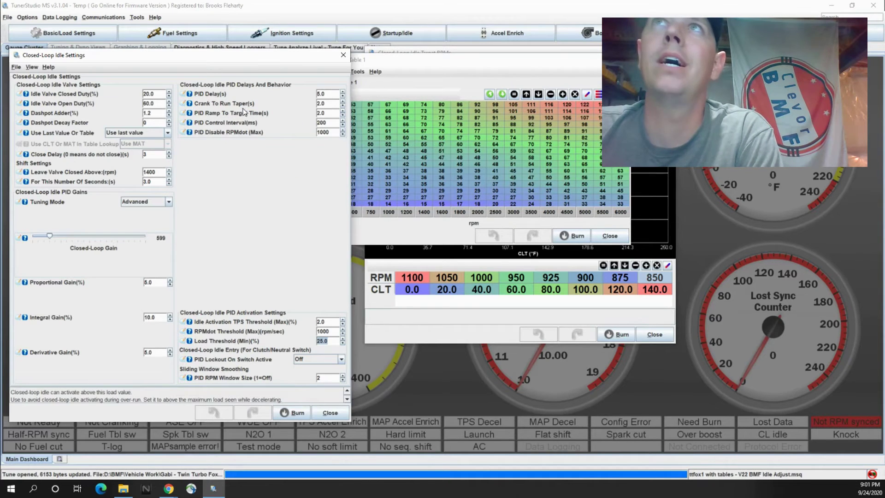
left_click(190, 114)
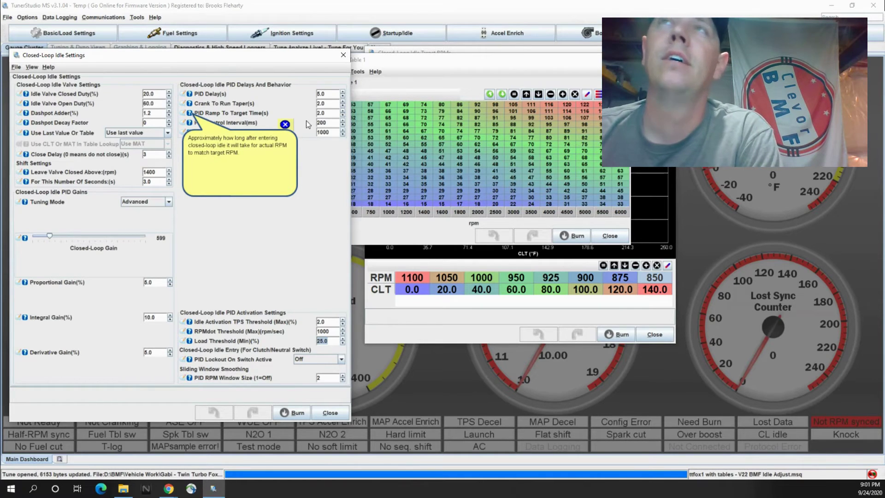
left_click(232, 114)
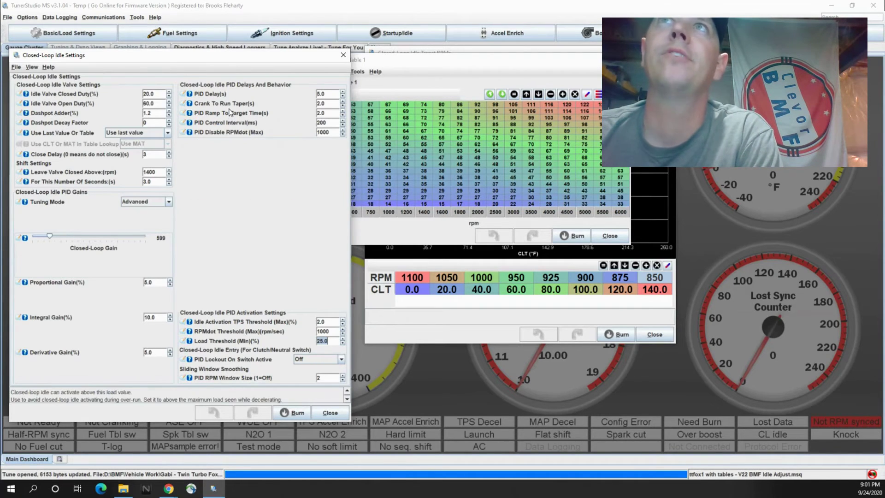
Try a 2000 ms PID Control Interval and dismiss the warning that it exceeds 500
left_click(189, 123)
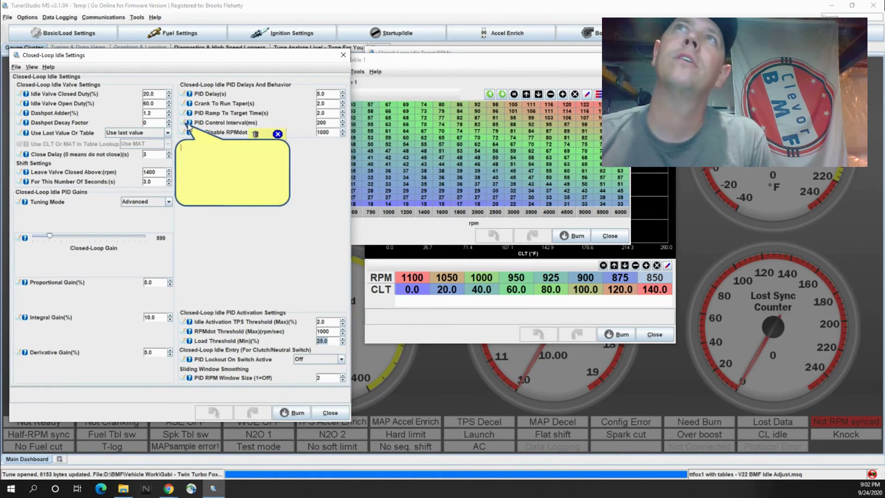
left_click(334, 123)
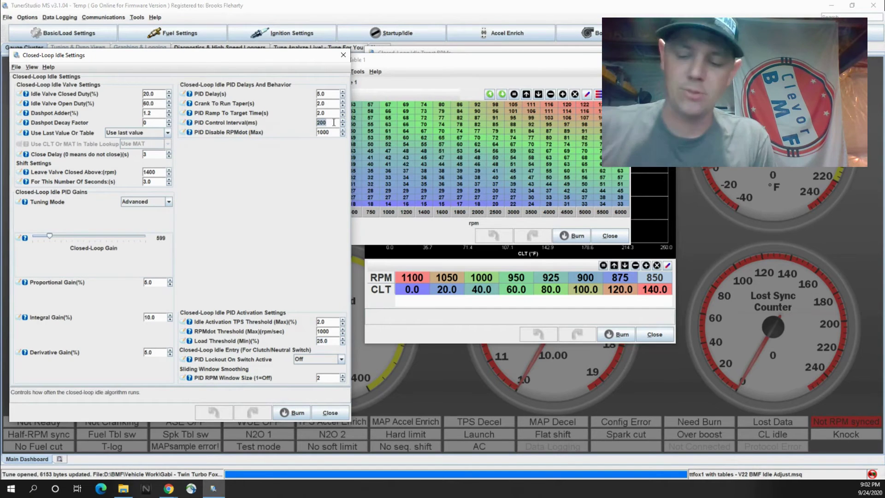
type("2000")
key("Return")
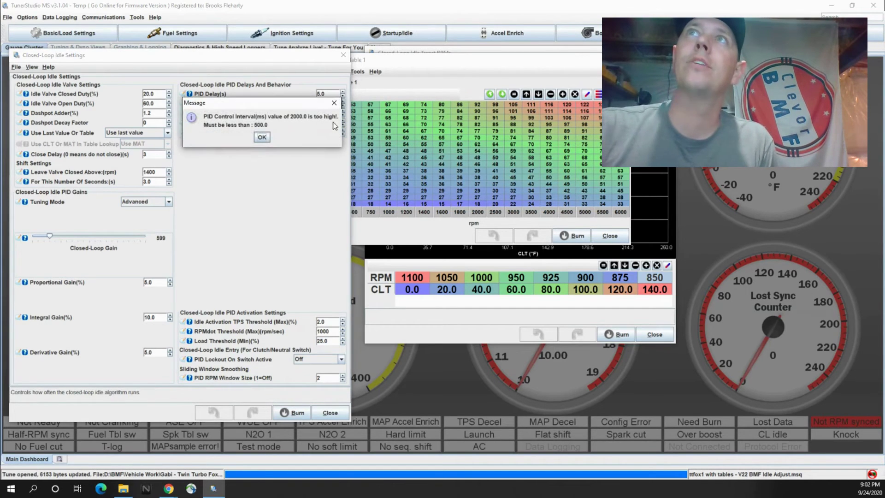
left_click(262, 137)
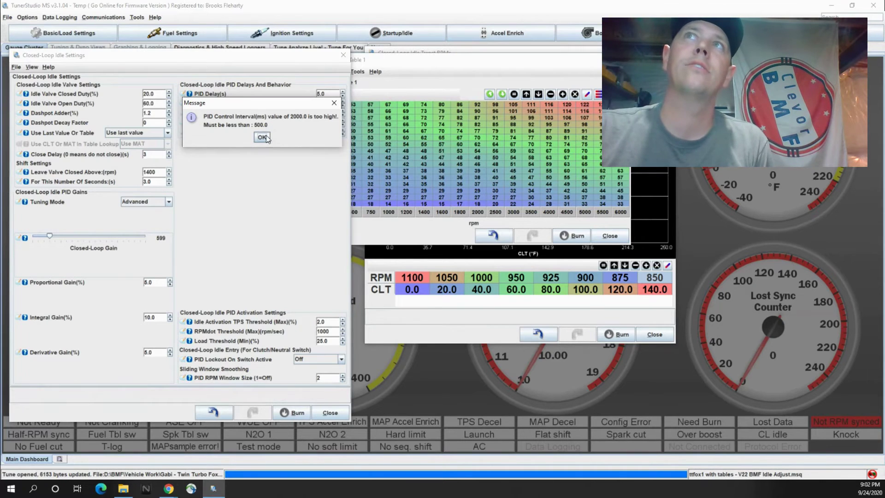
key("Return")
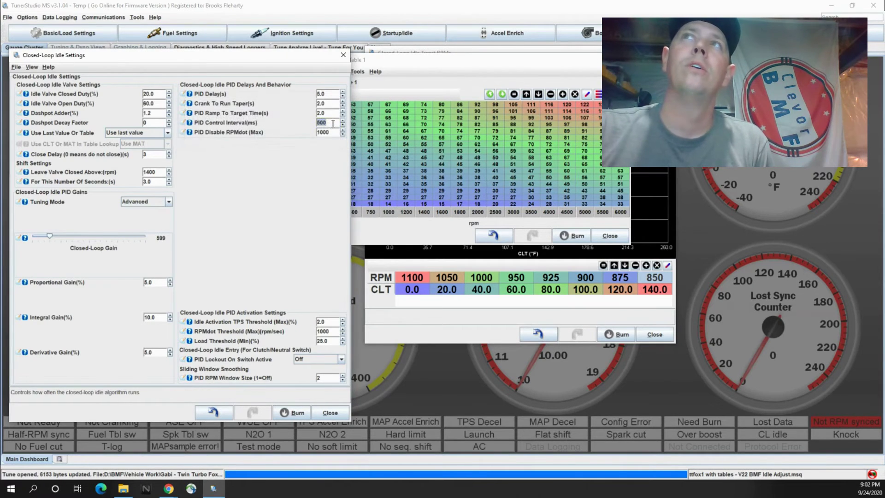
Set the PID Control Interval back to 200 ms
double_click(333, 123)
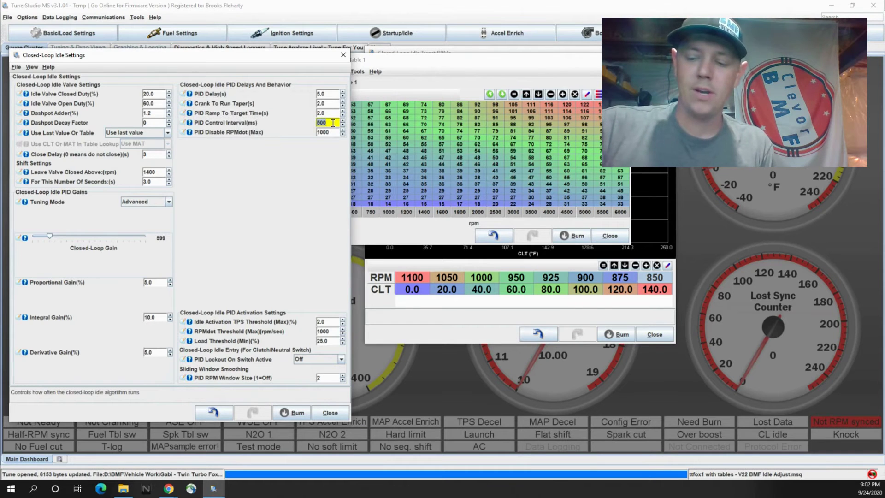
type("200")
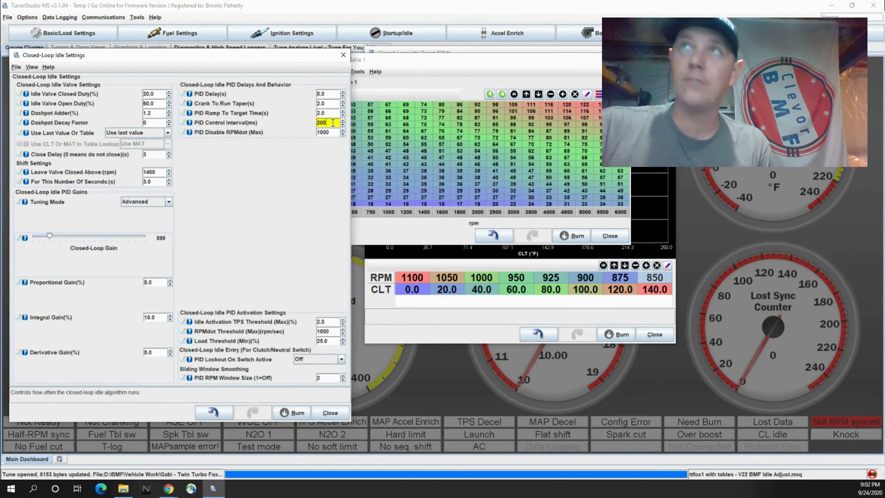
left_click(332, 133)
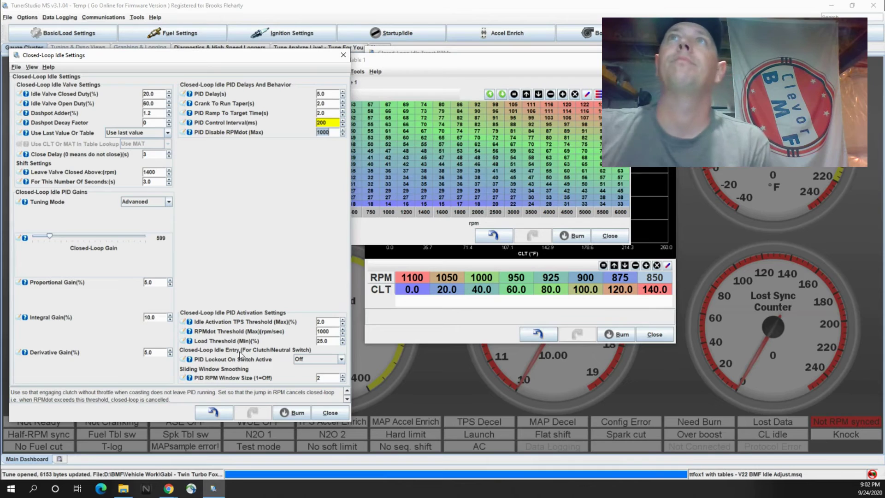
left_click(191, 133)
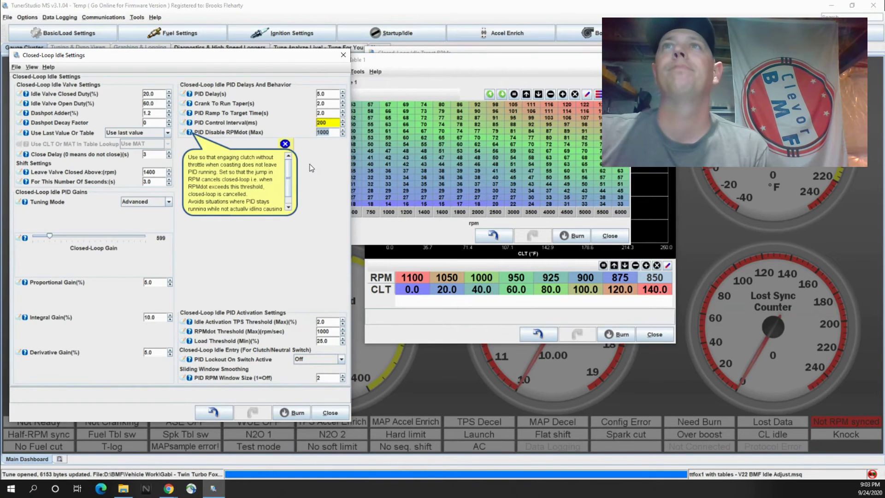
left_click(327, 122)
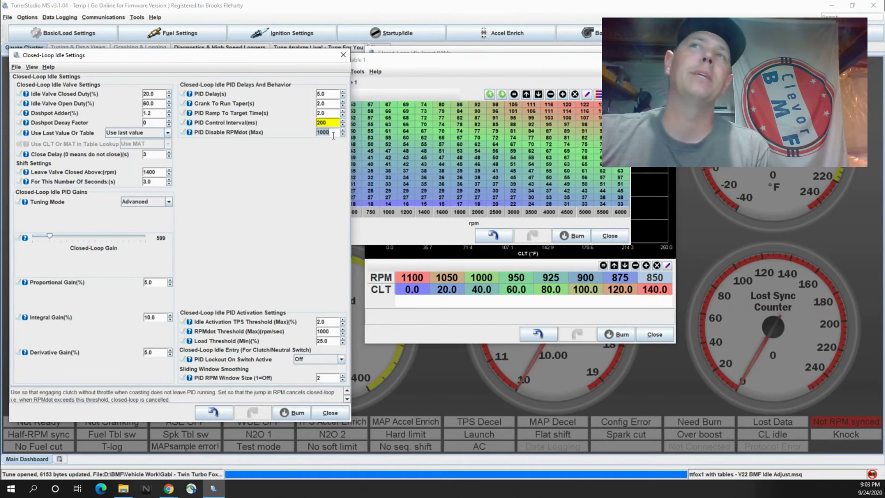
left_click(331, 125)
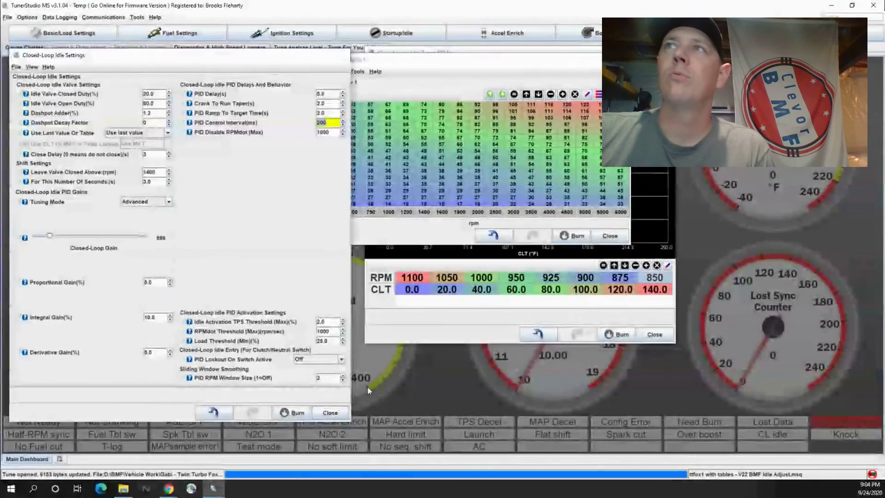
Close the Closed-Loop Idle Settings, Fuel VE Table 1 and idle Target RPMs windows
left_click(330, 412)
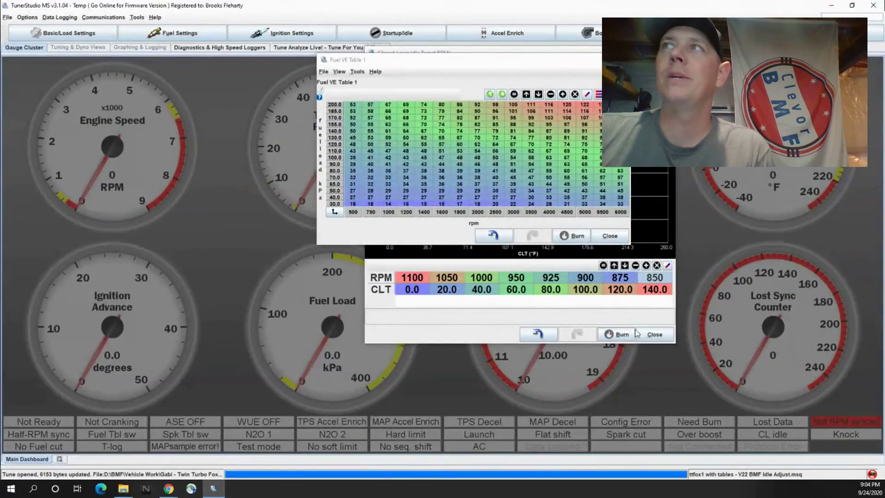
left_click(609, 235)
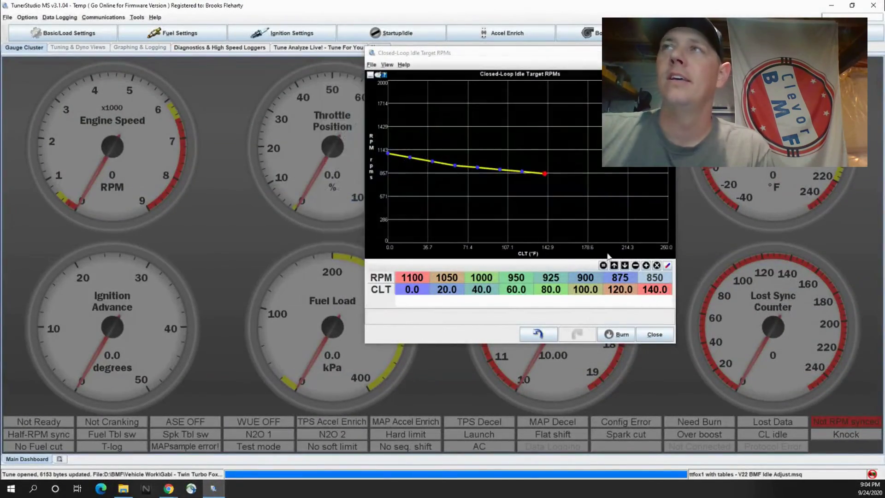
left_click(655, 334)
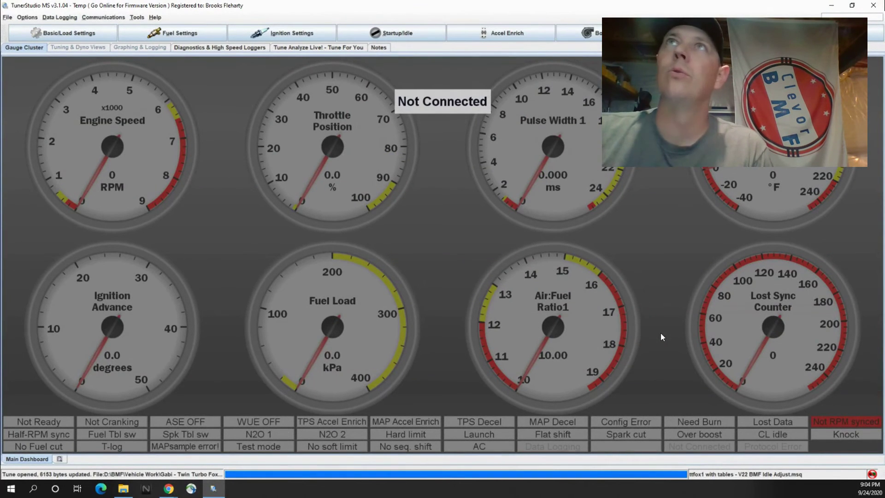
left_click(386, 36)
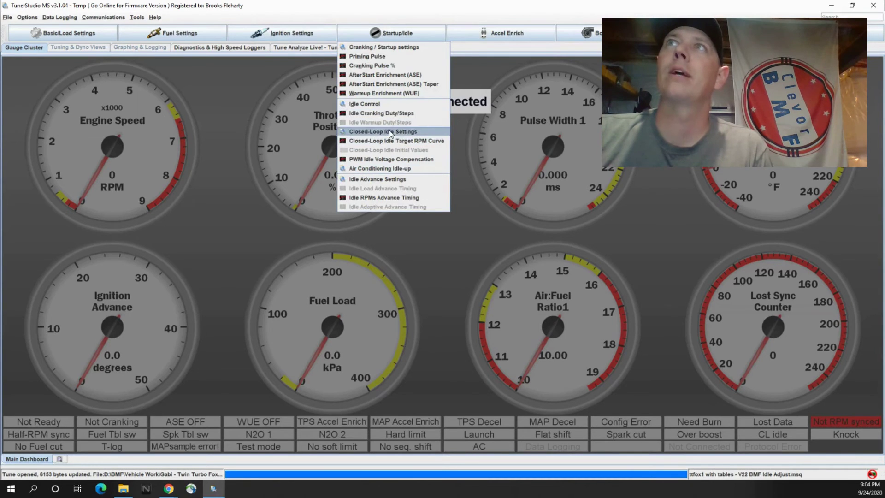
Reopen Closed-Loop Idle Settings and the target RPM curve, and check the Proportional and Integral gains
left_click(389, 131)
left_click(389, 35)
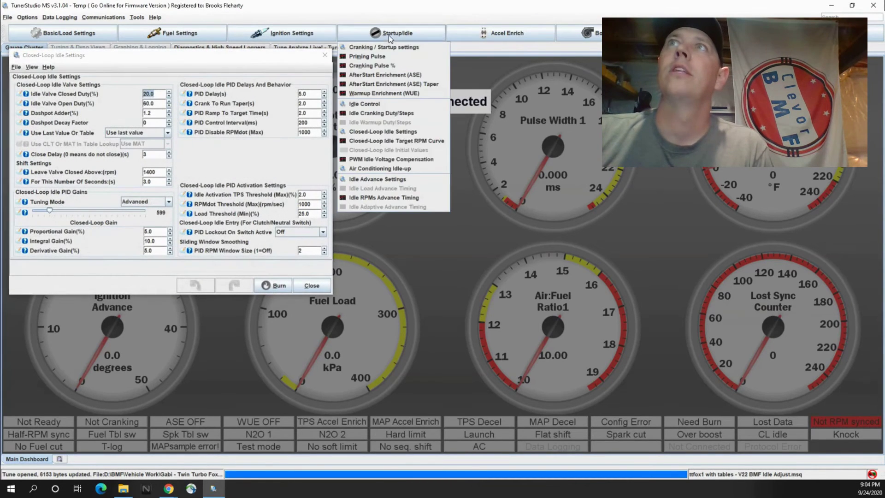
left_click(382, 142)
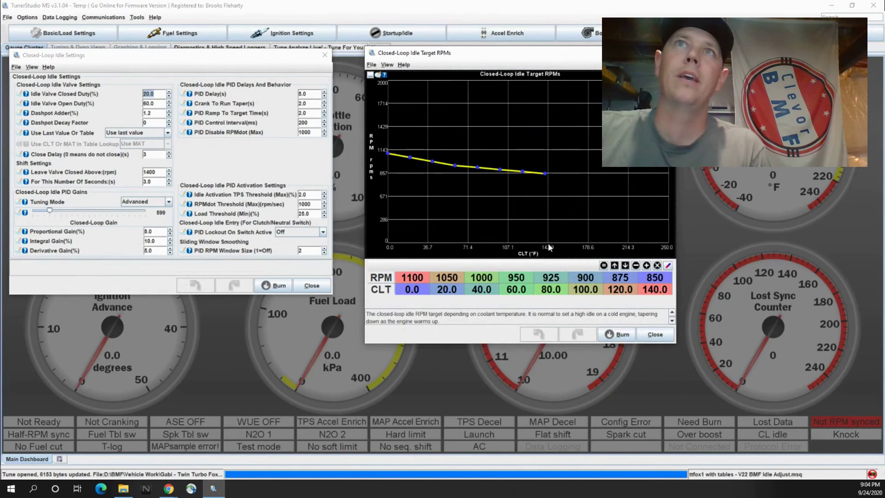
left_click(159, 229)
left_click(159, 230)
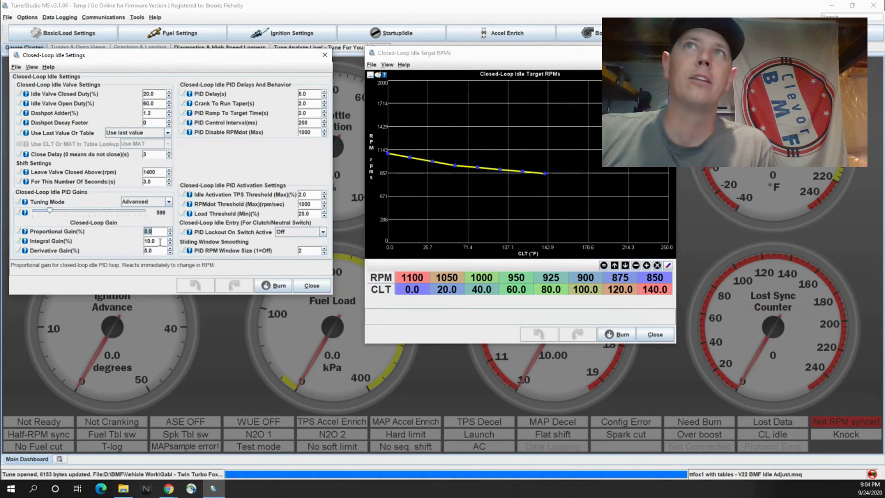
left_click(160, 241)
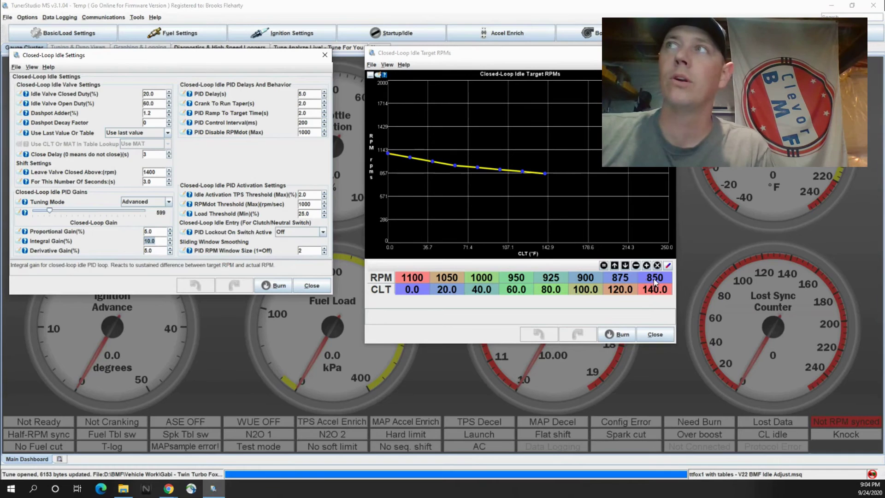
Lower the 140 °F idle target RPM from 850 to 800
left_click(647, 289)
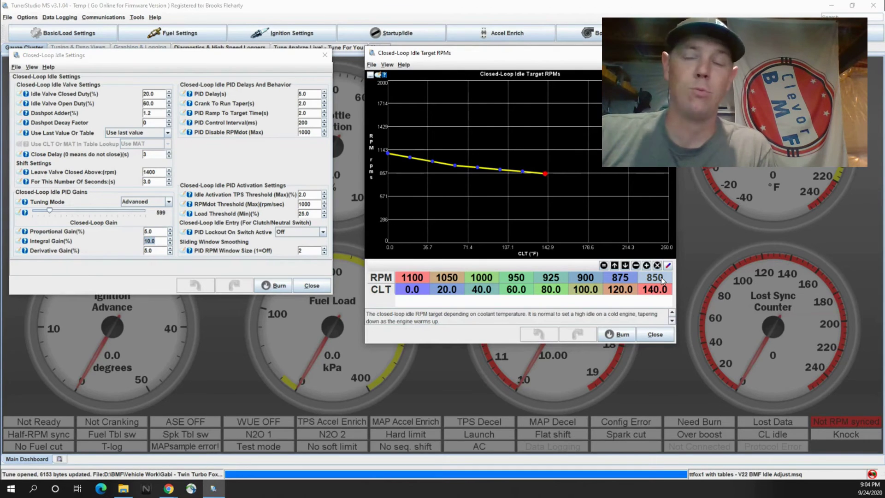
type("800")
key("Return")
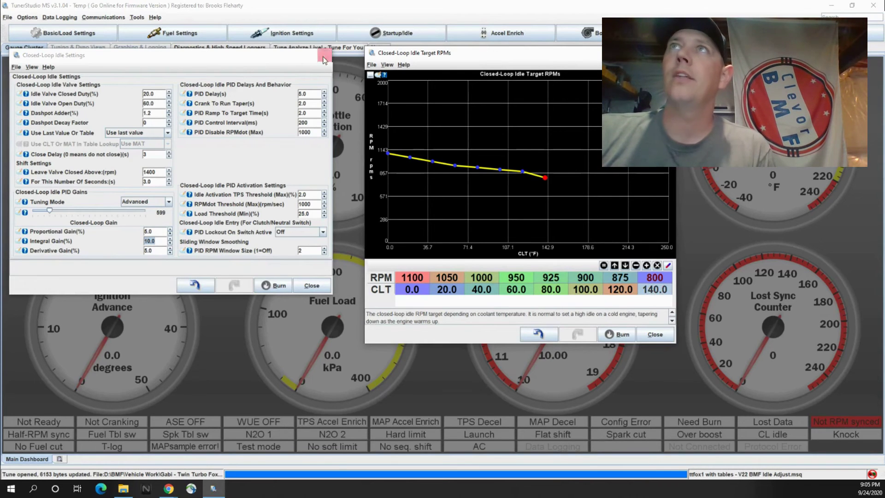
left_click(291, 31)
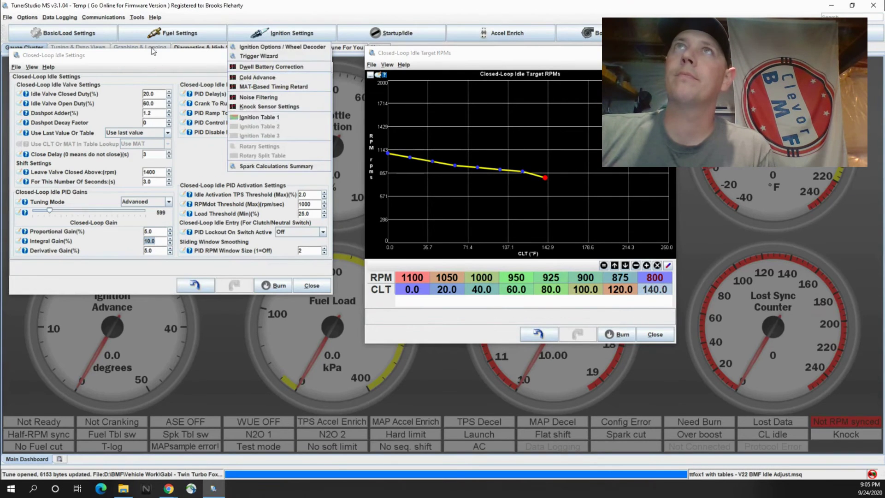
mouse_move(172, 33)
left_click(165, 109)
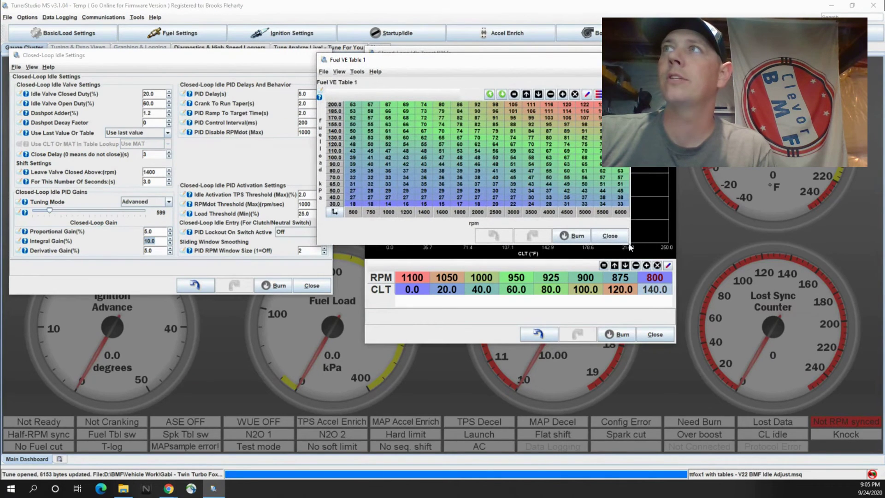
left_click_drag(630, 244, 632, 245)
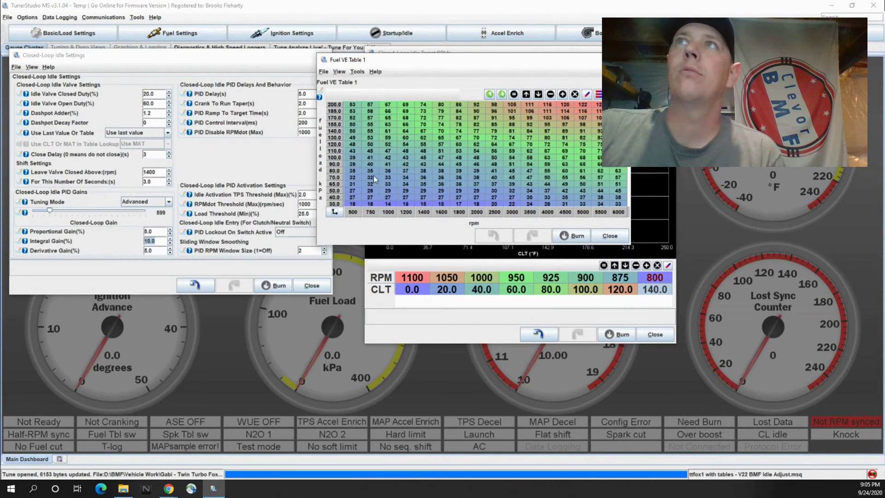
left_click_drag(374, 177, 391, 206)
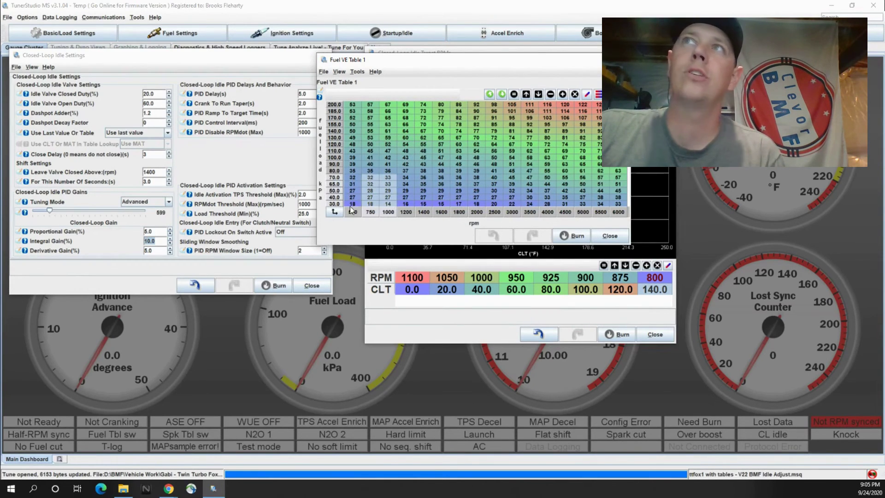
left_click(358, 204)
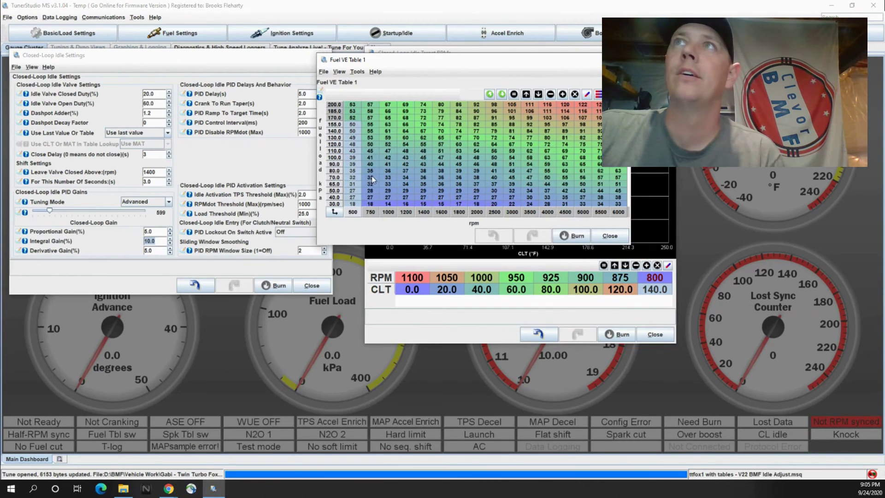
left_click_drag(371, 176, 389, 210)
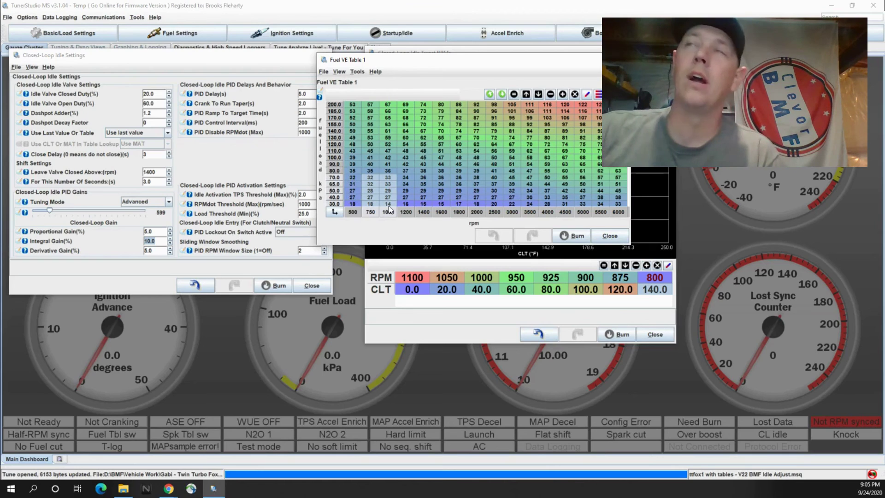
left_click(373, 185)
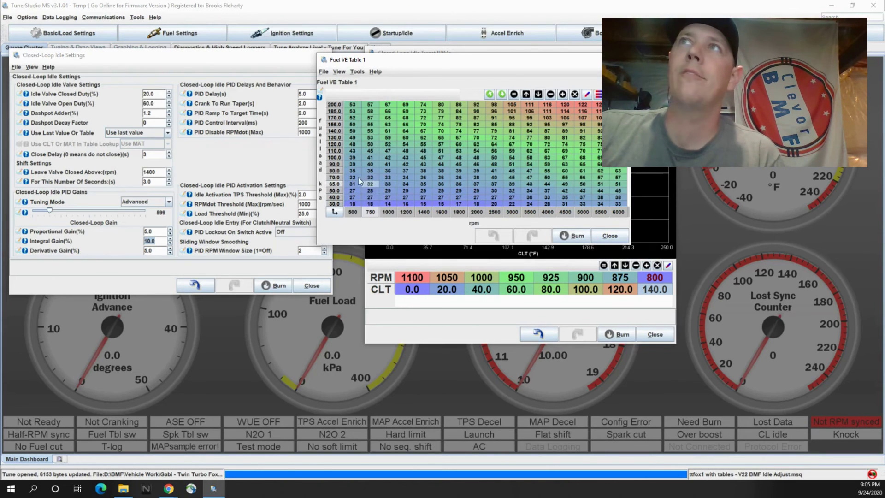
left_click(371, 178)
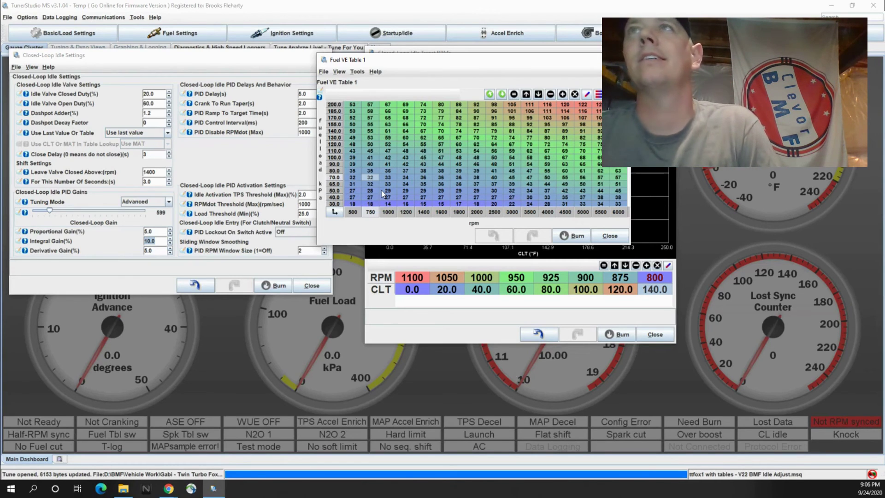
left_click(372, 184)
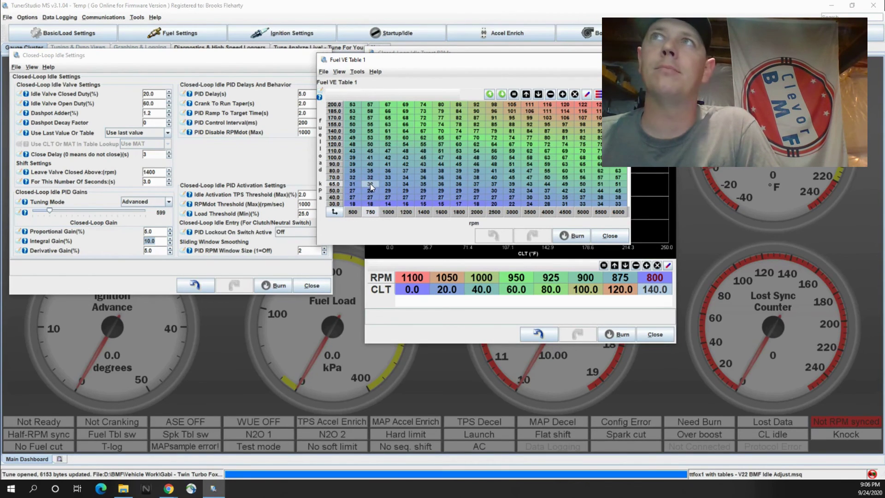
left_click(369, 188)
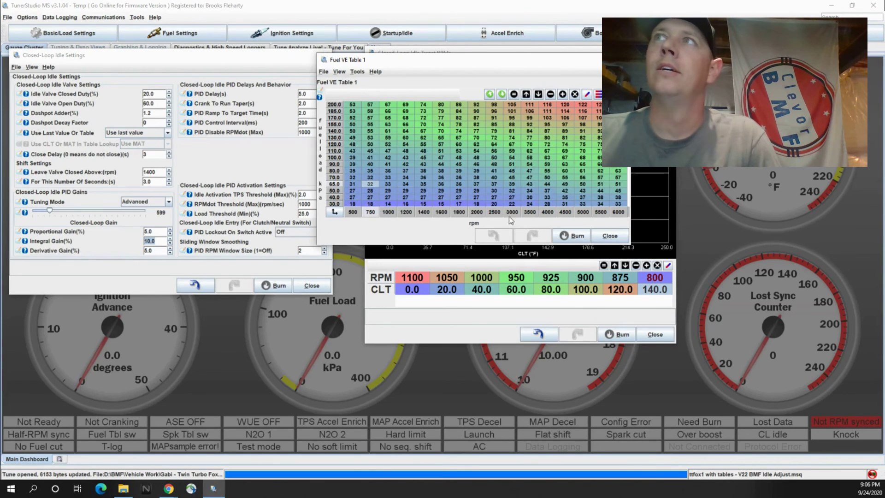
Close Fuel VE Table 1 and set the 140 °F idle target back to 850 RPM
left_click(610, 237)
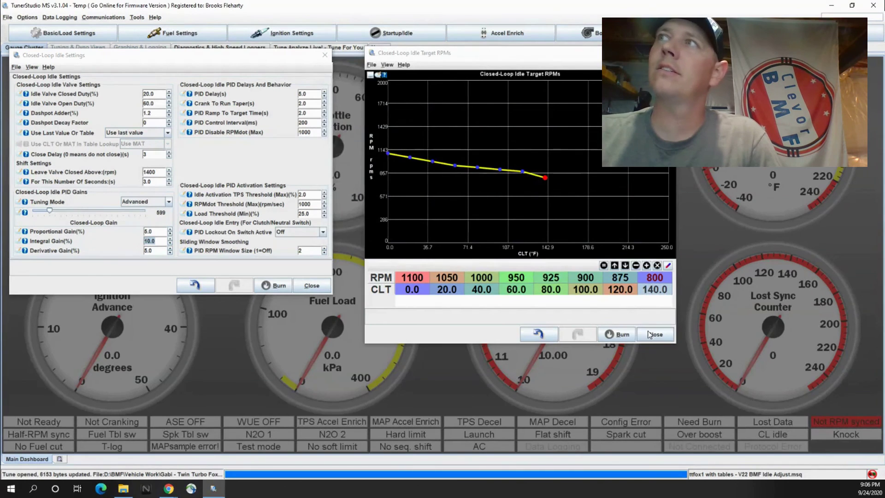
left_click(651, 277)
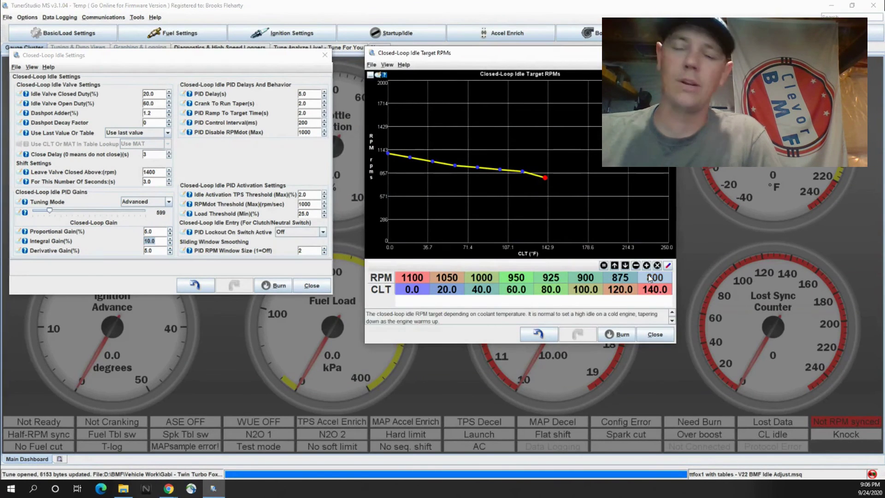
type("850")
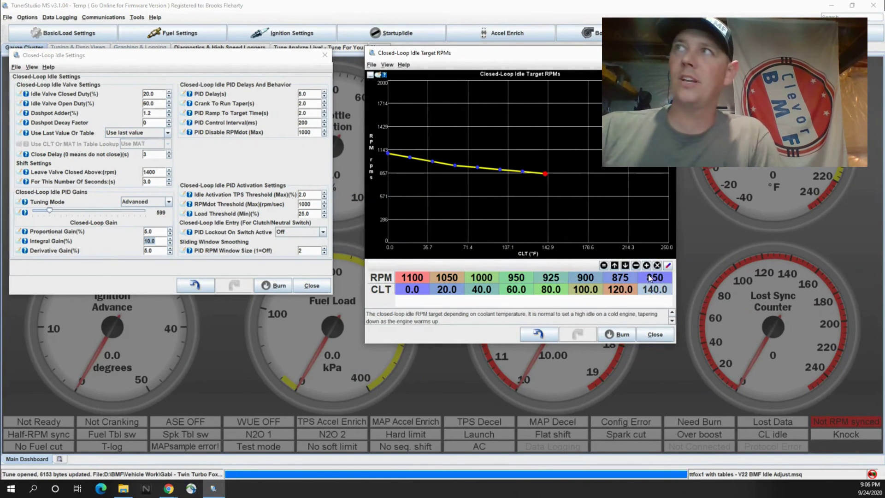
key("Return")
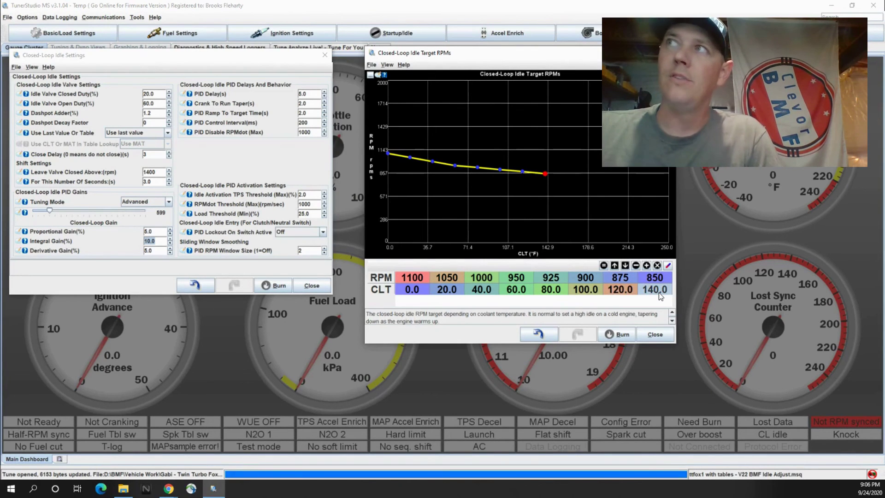